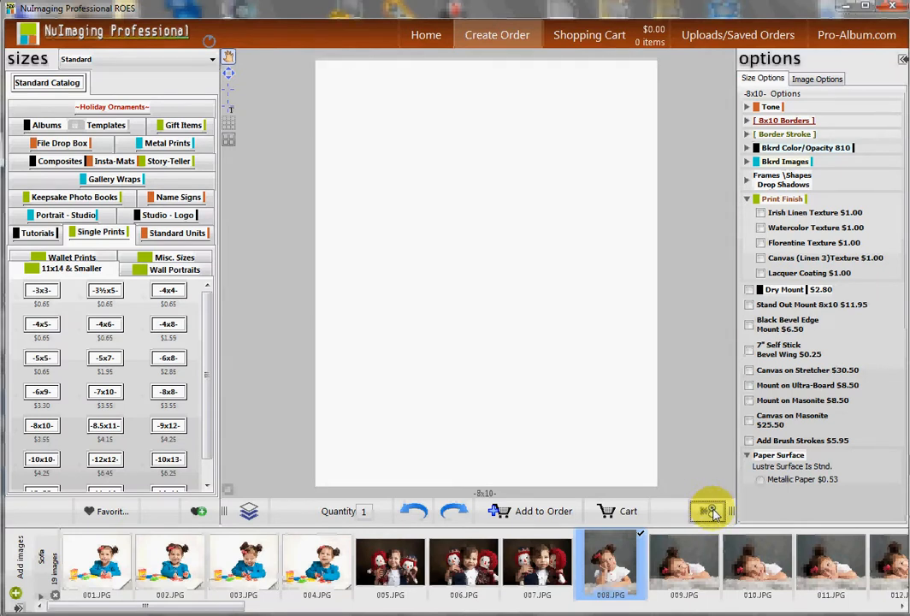
Open and close the hold settings panel to review its Hold Crop, Hold Images and Hold Options choices.
click(712, 512)
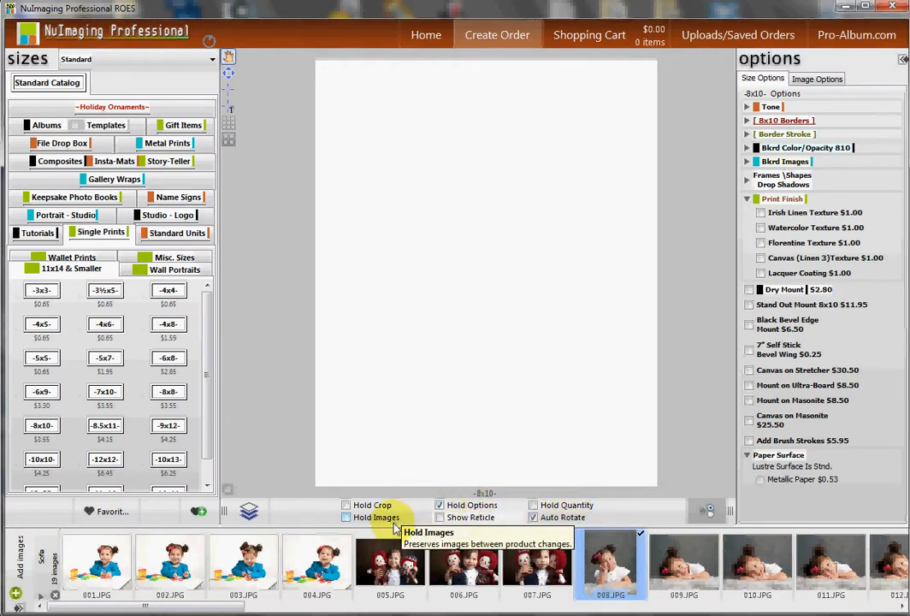
click(708, 510)
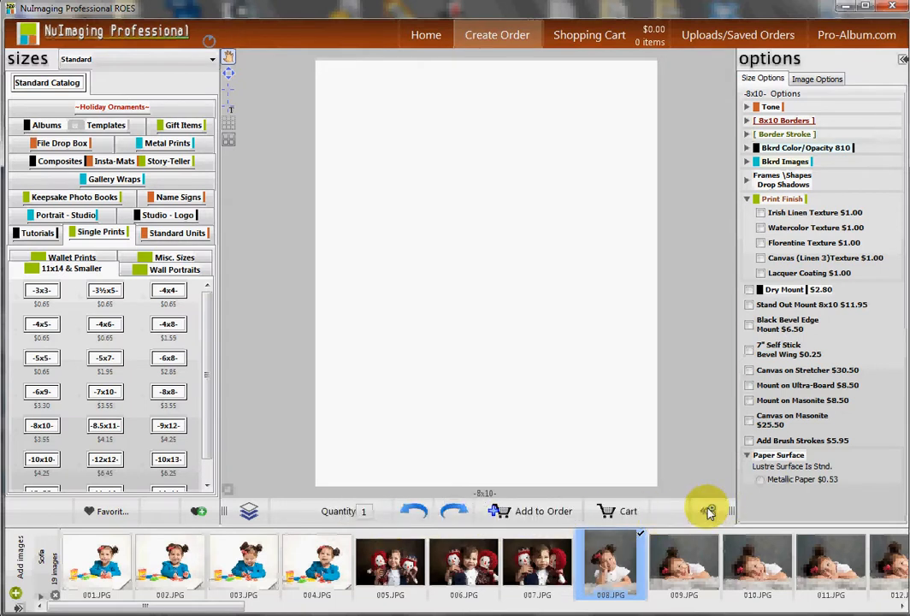
click(709, 511)
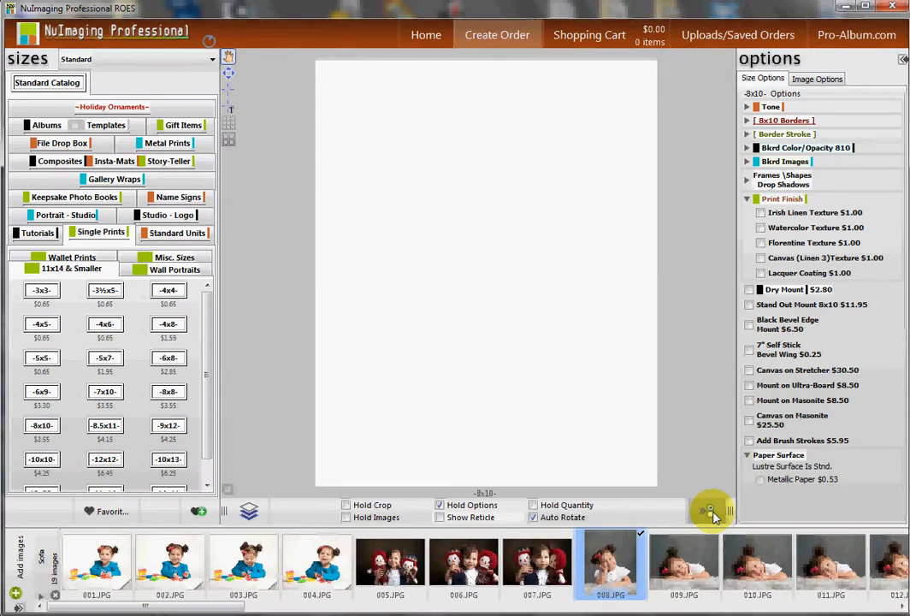
click(711, 511)
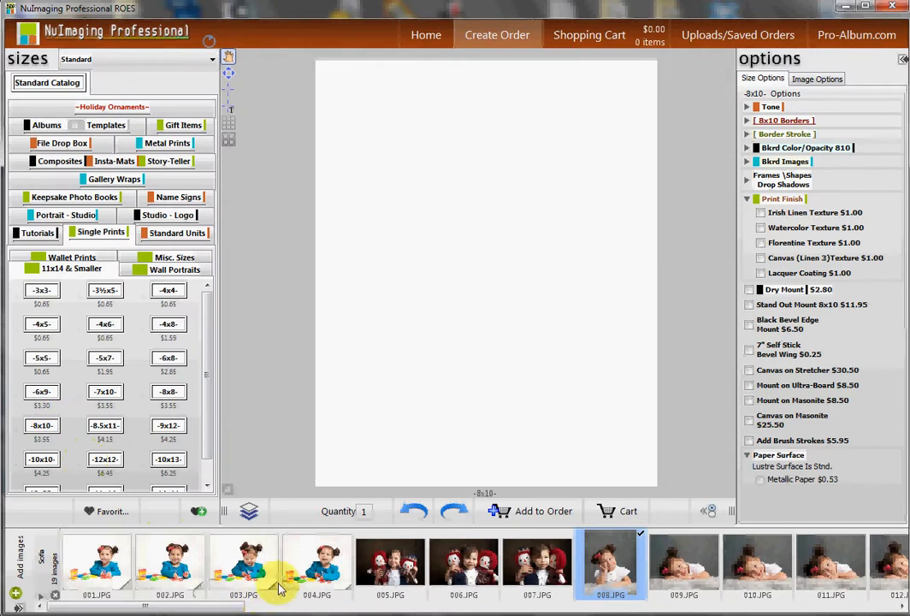
Switch to multi-unit layout mode and add a 5x7 print, placing it to the left of the 8x10.
click(249, 511)
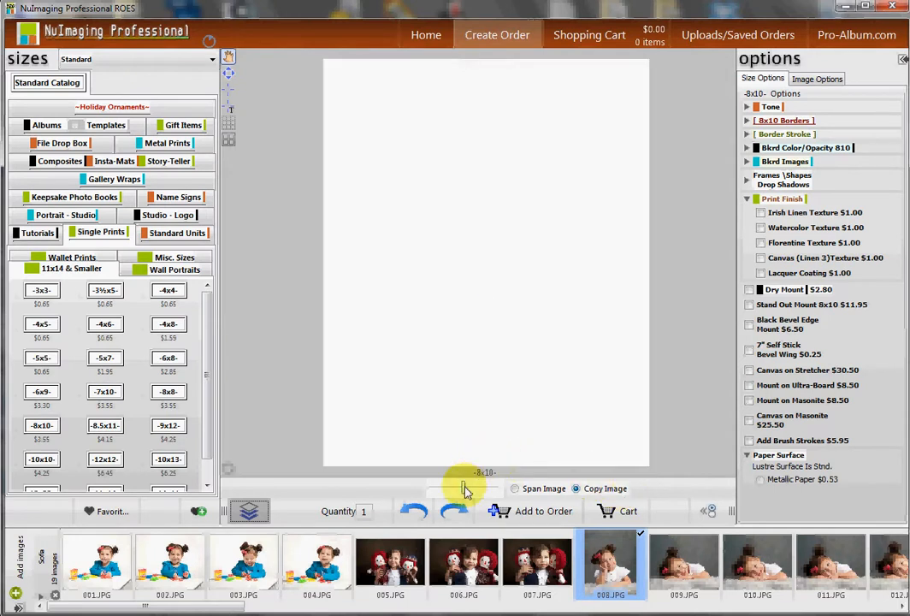
mouse_move(462, 487)
mouse_down()
mouse_move(472, 476)
mouse_move(436, 486)
mouse_move(460, 491)
mouse_up()
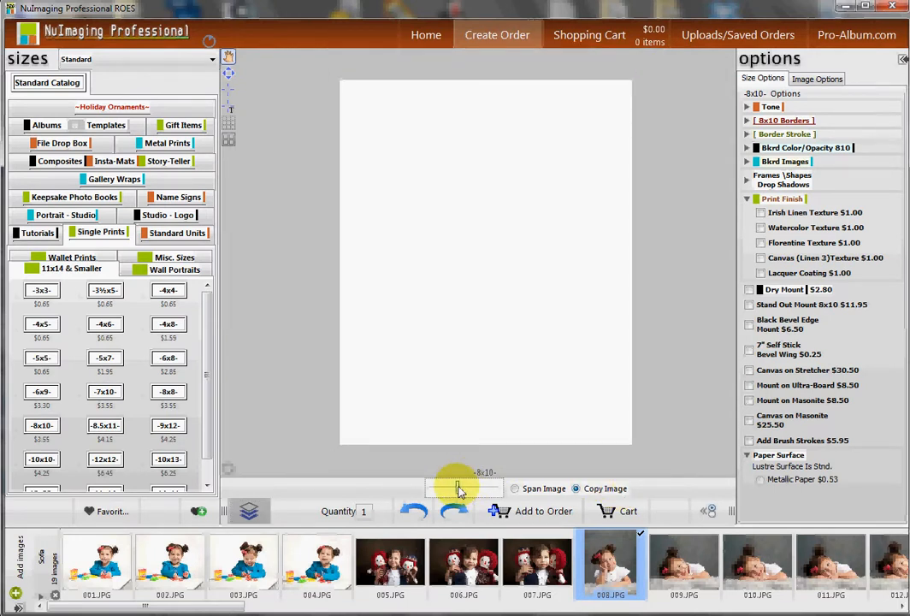
mouse_move(498, 346)
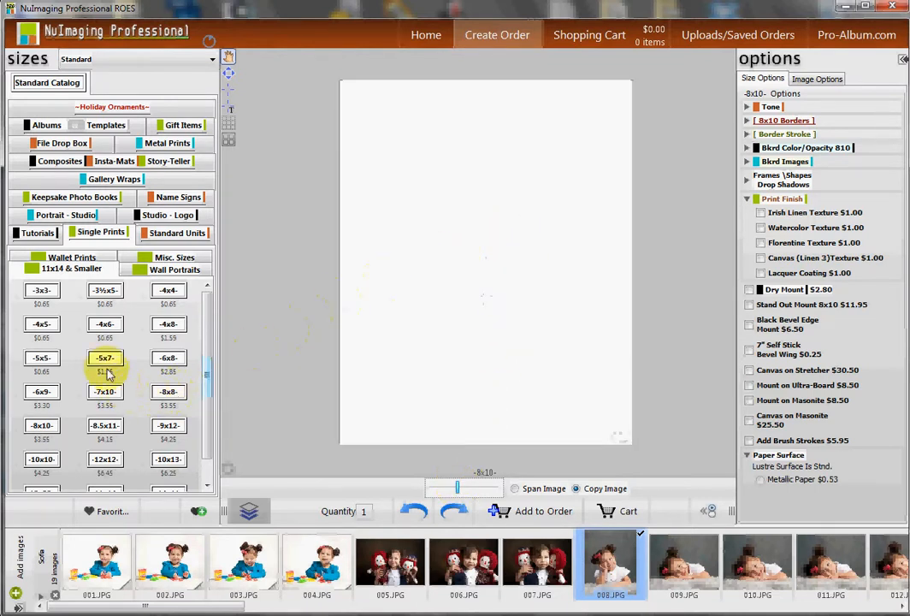
drag(101, 363, 281, 272)
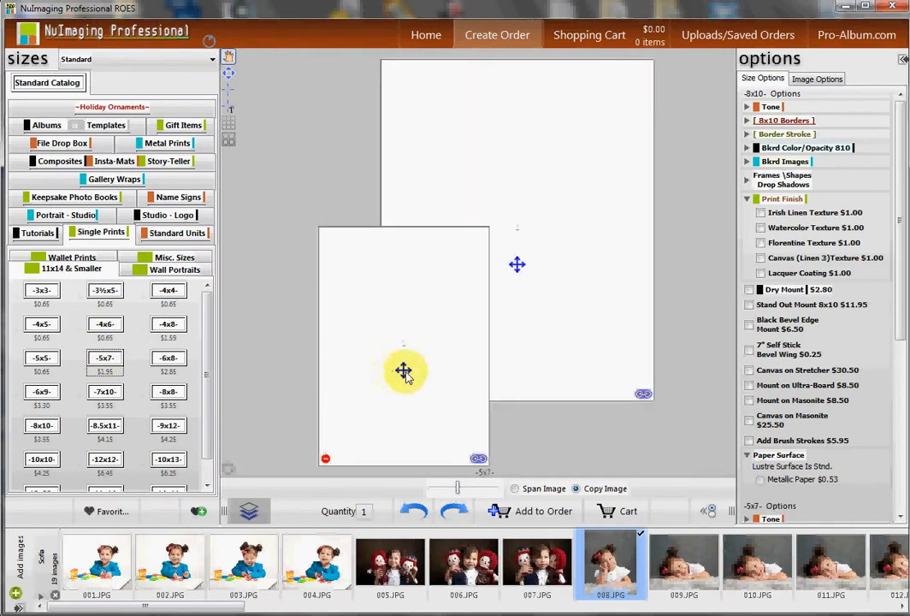
drag(403, 369, 301, 294)
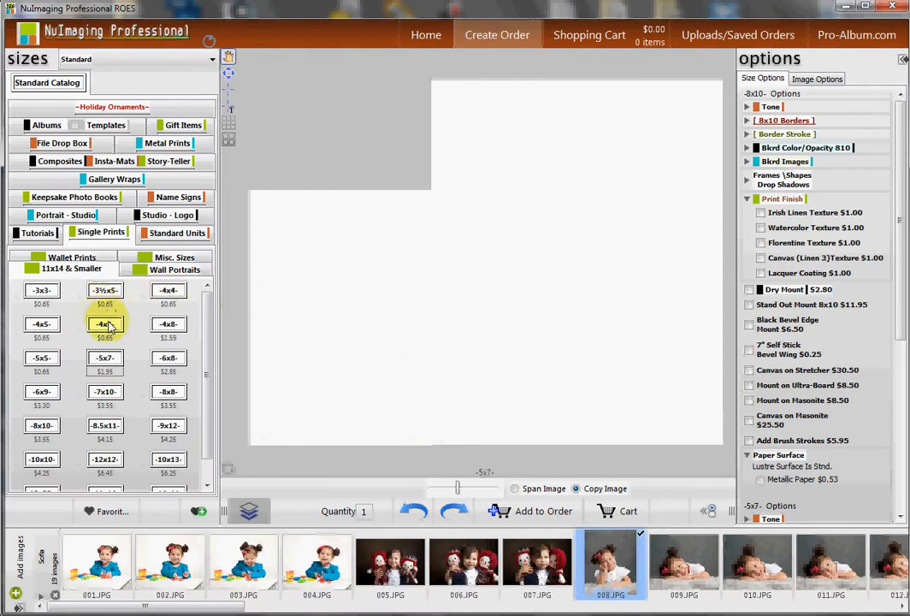
Add a 4x5 print and position it above the 5x7 unit.
click(43, 320)
drag(77, 321, 392, 121)
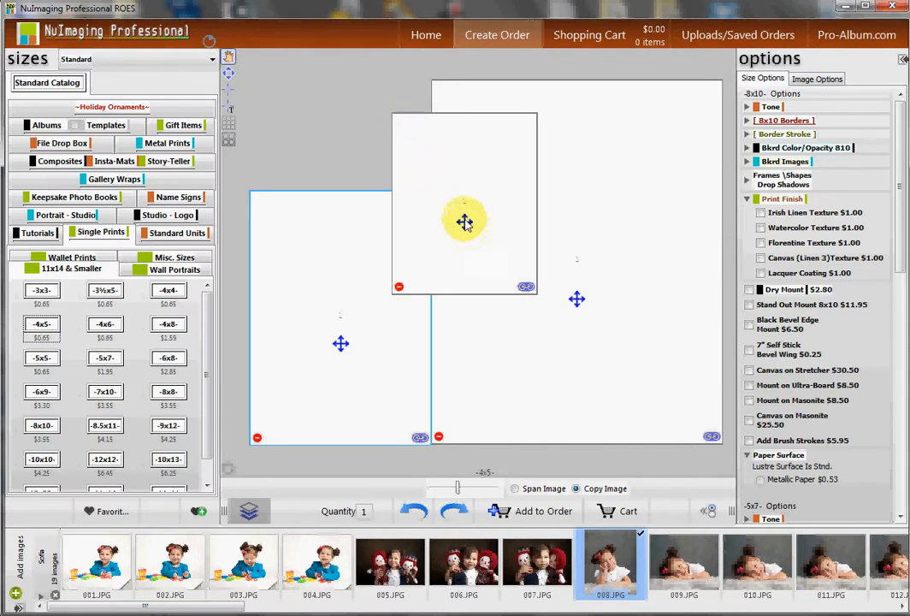
drag(462, 220, 363, 121)
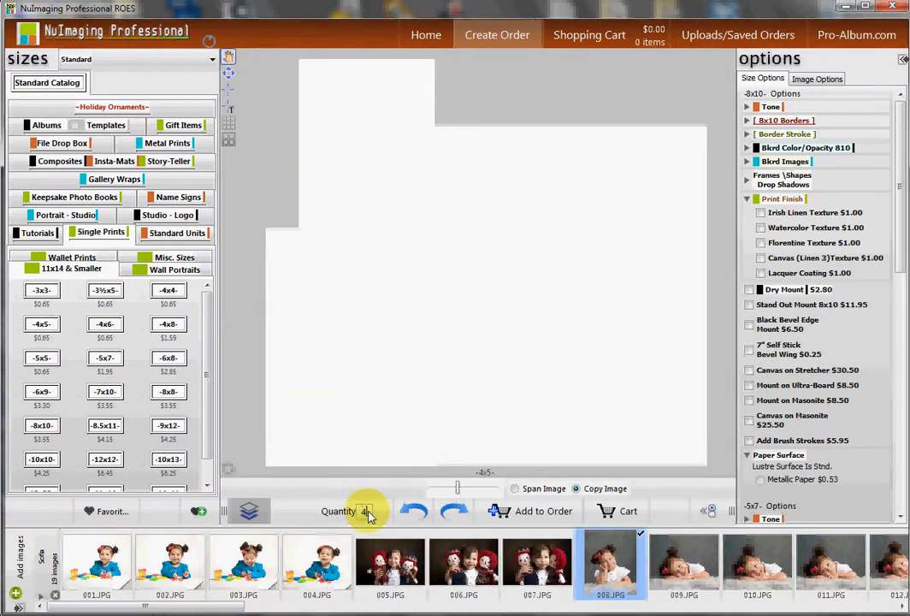
Select each print unit in turn to check its quantity.
click(370, 142)
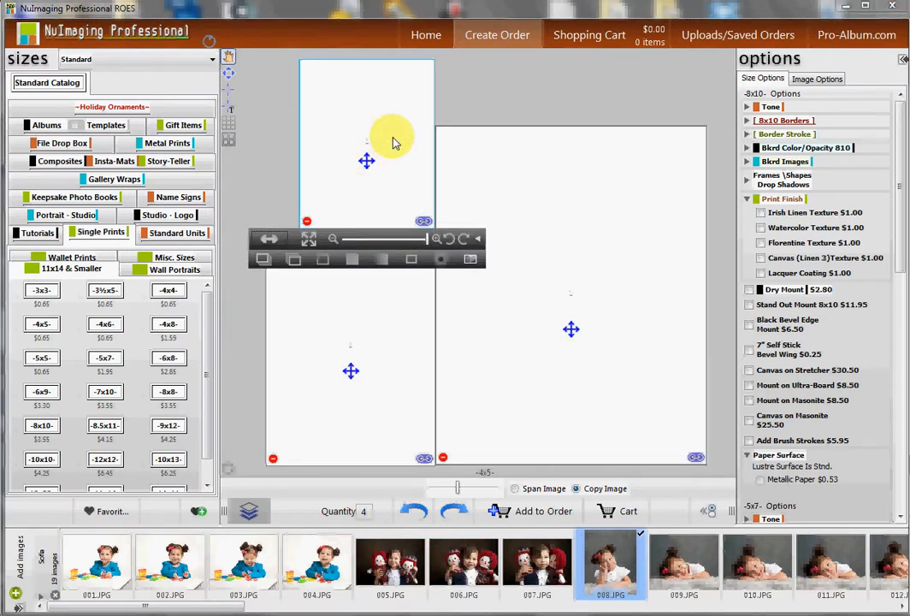
click(366, 345)
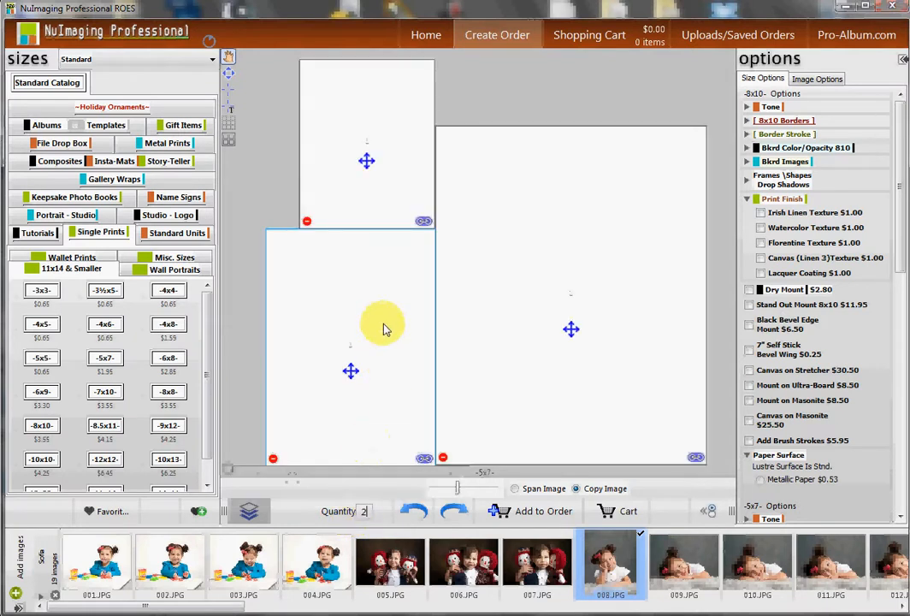
click(386, 161)
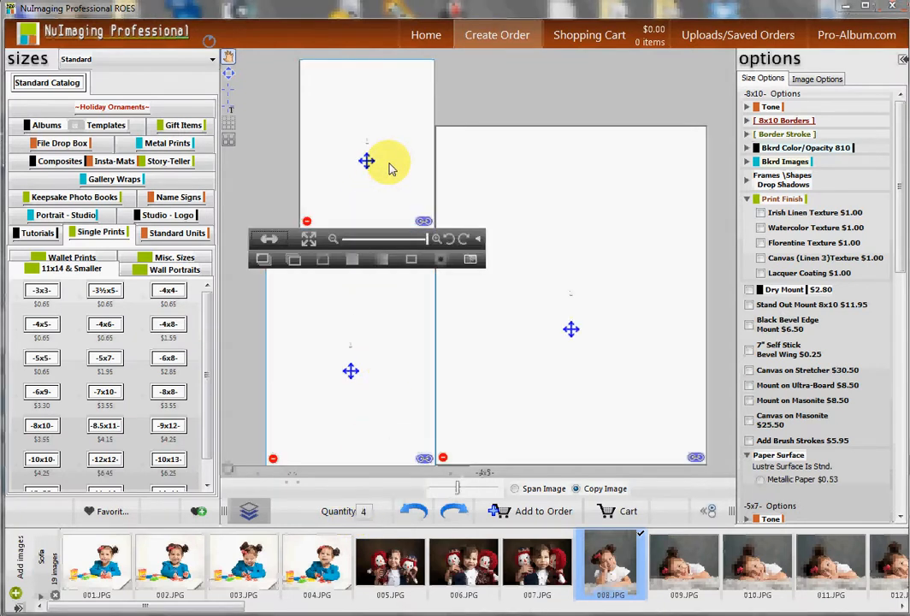
click(579, 261)
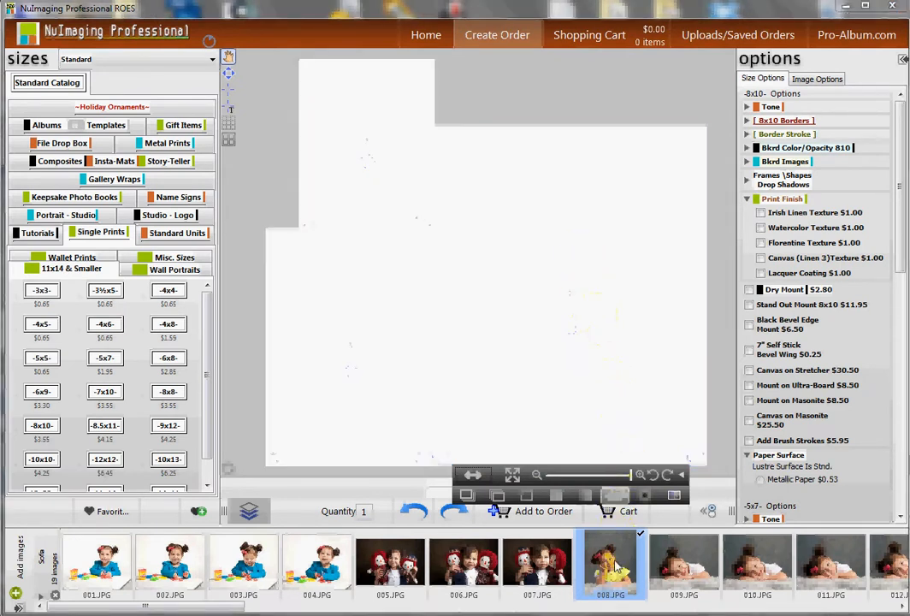
Place image 008.JPG into all print units and adjust the image zoom slightly.
drag(612, 547, 609, 283)
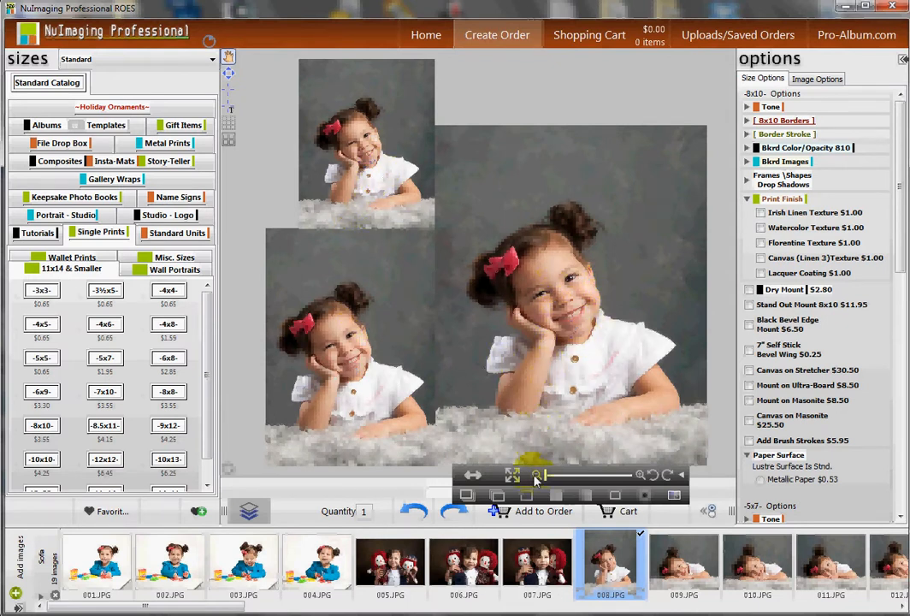
mouse_move(547, 479)
mouse_down()
mouse_move(560, 480)
mouse_move(553, 481)
mouse_up()
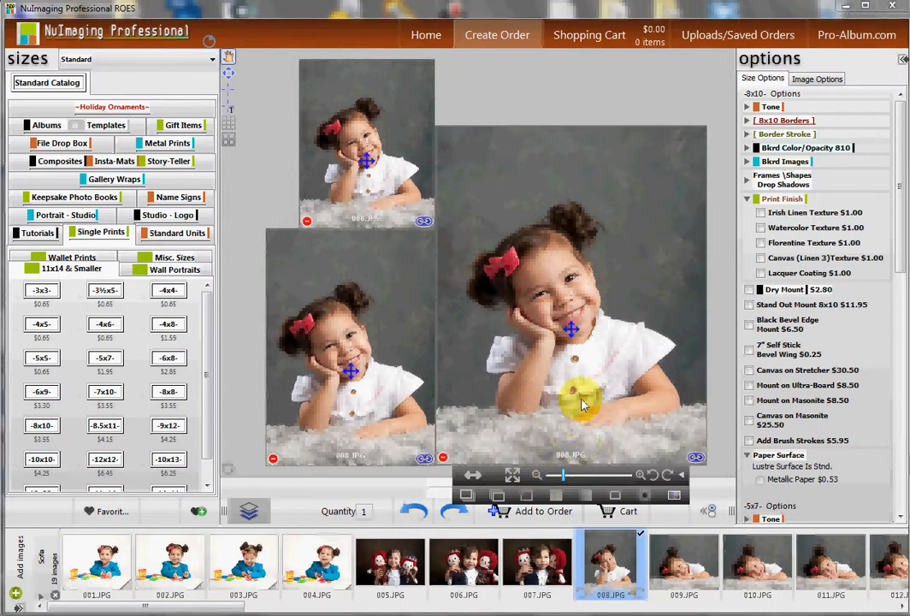
click(552, 479)
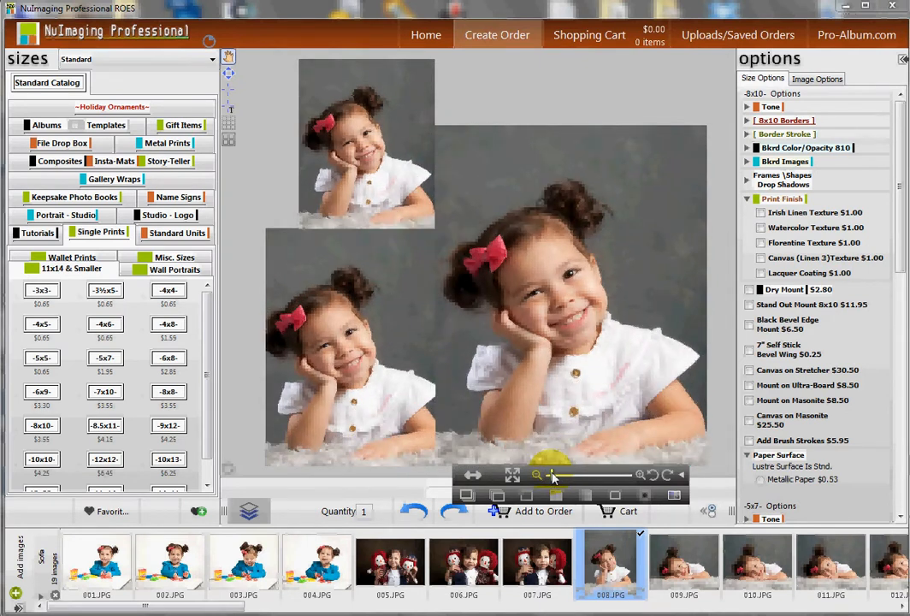
drag(552, 476, 549, 476)
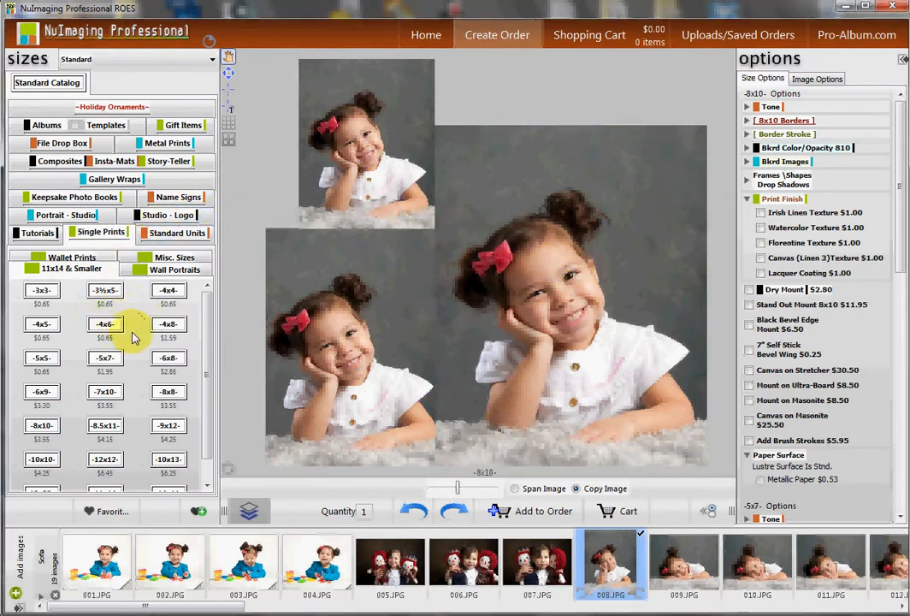
Add a 5x5 print and position it above the 8x10 unit.
drag(49, 358, 547, 77)
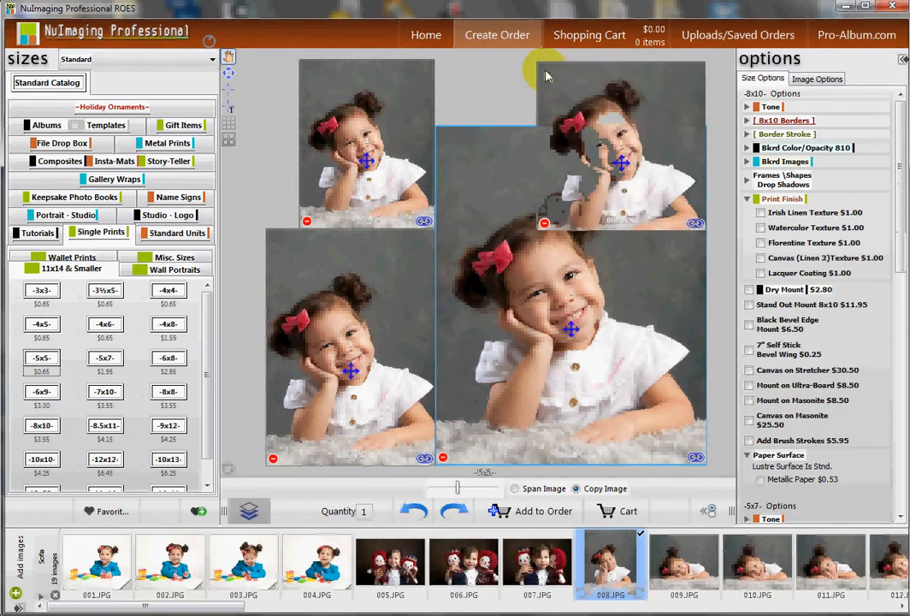
click(623, 165)
drag(623, 164, 514, 63)
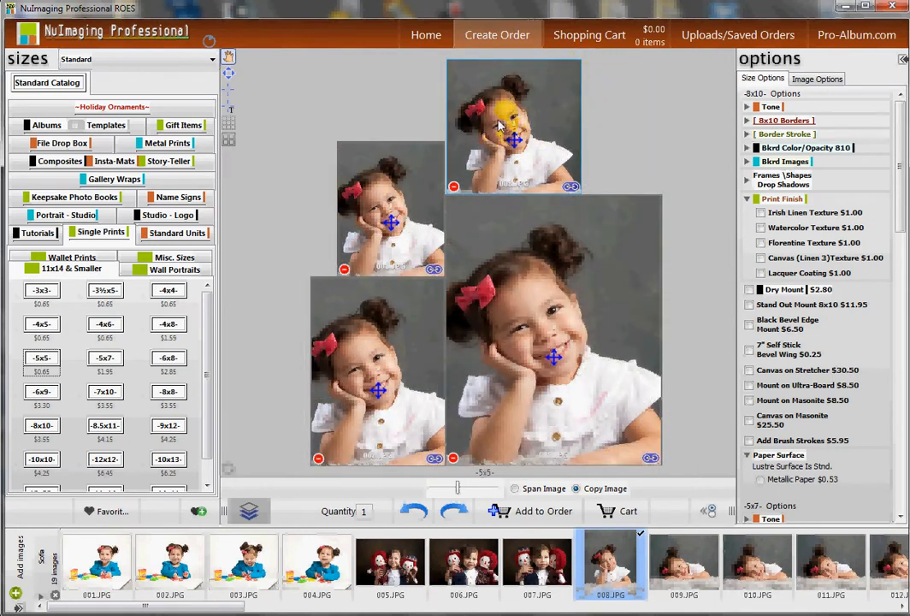
Reposition the photo within the 5x5 print unit.
click(539, 390)
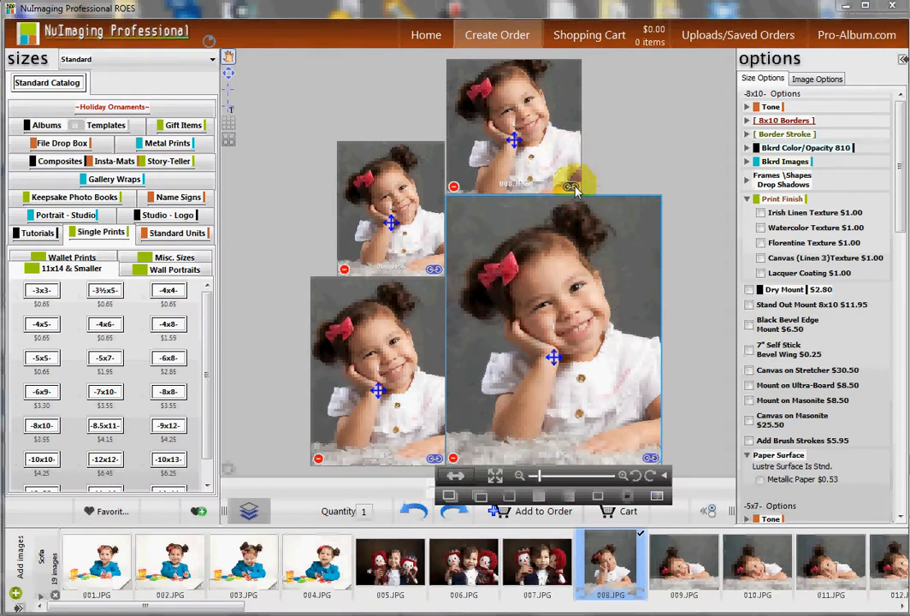
click(573, 189)
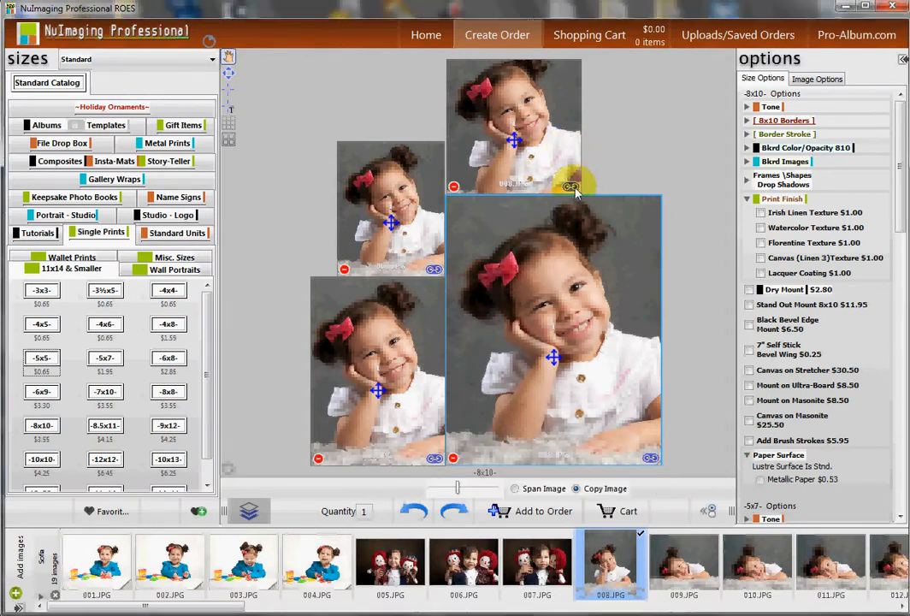
drag(572, 171, 551, 139)
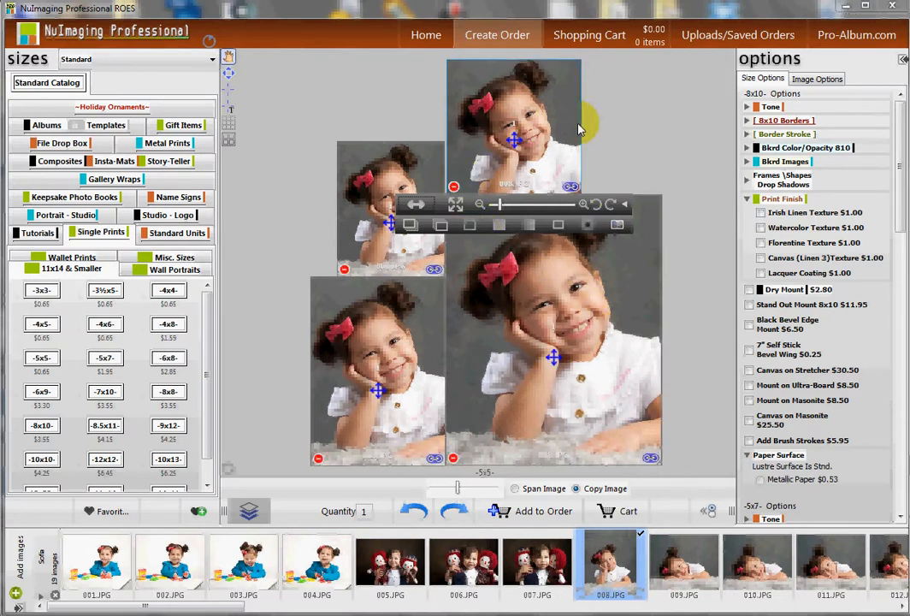
Select the 5x7, 4x5, 5x5 and 8x10 units to review their quantities.
click(399, 366)
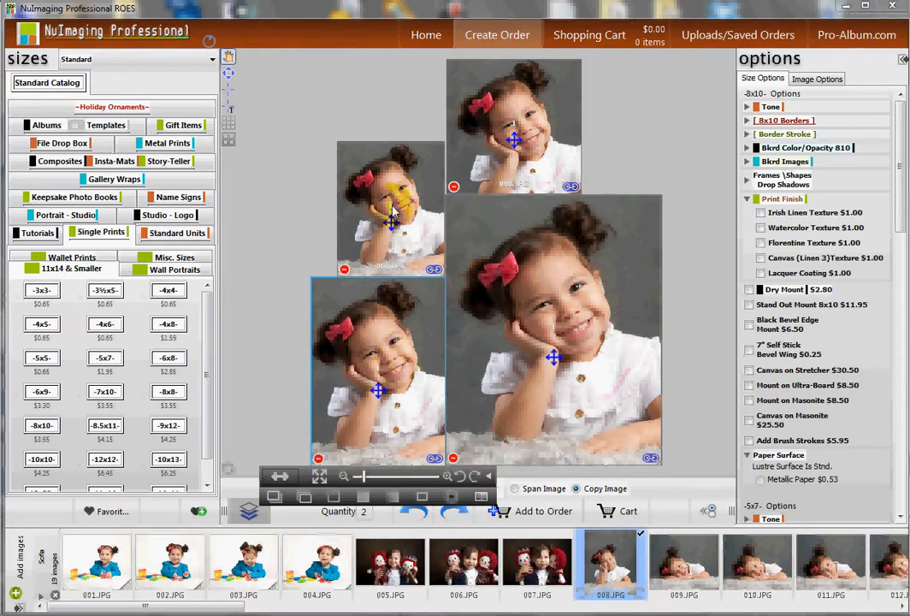
click(346, 201)
click(522, 163)
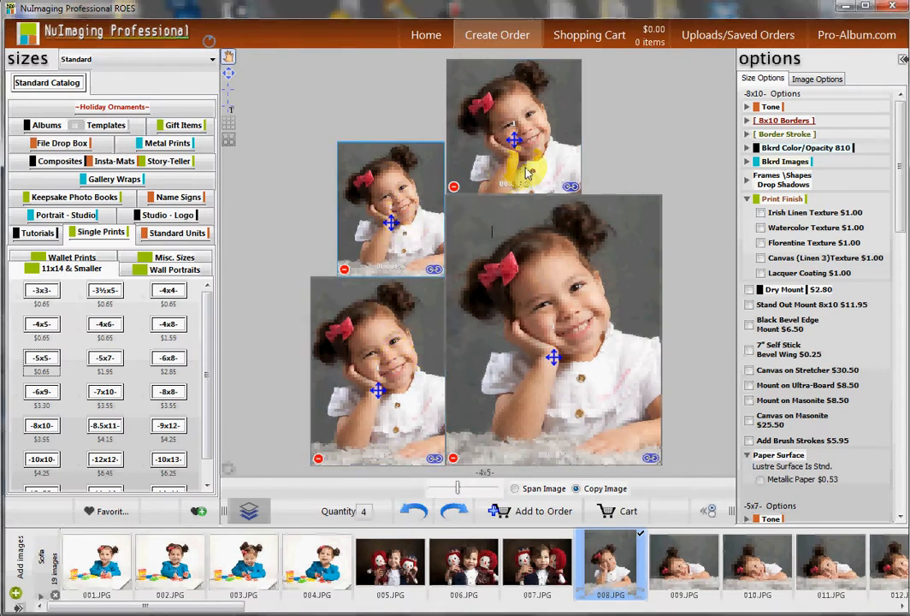
click(557, 317)
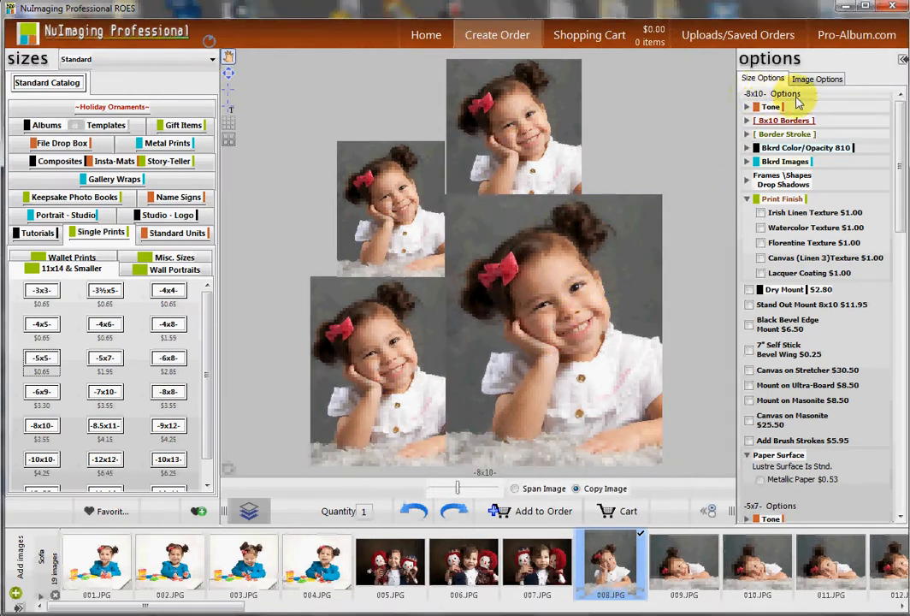
Add the Dry Mount $2.80 option to the 8x10 print.
click(750, 291)
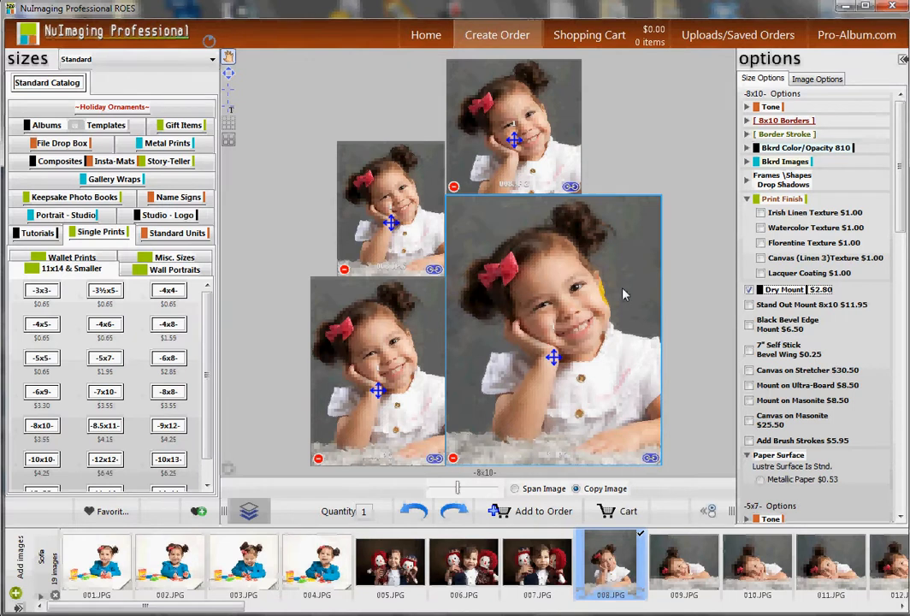
drag(900, 219, 904, 413)
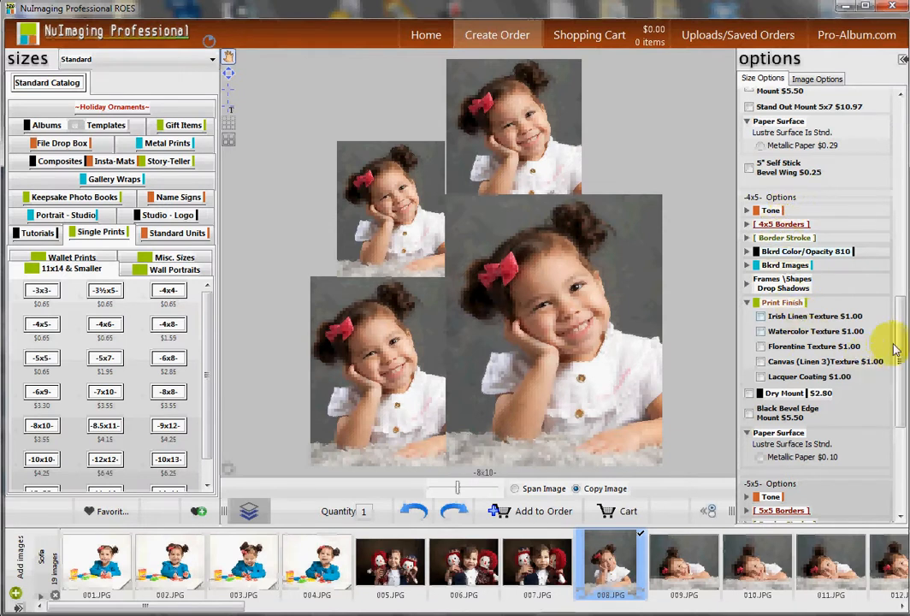
drag(901, 361, 894, 101)
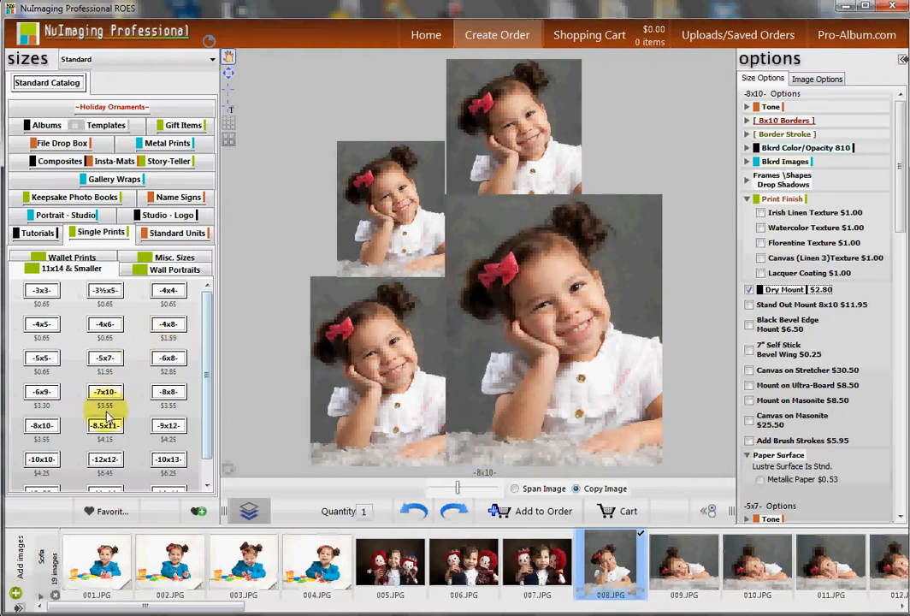
Open favorites and create a new favorites group named Underclass.
click(111, 516)
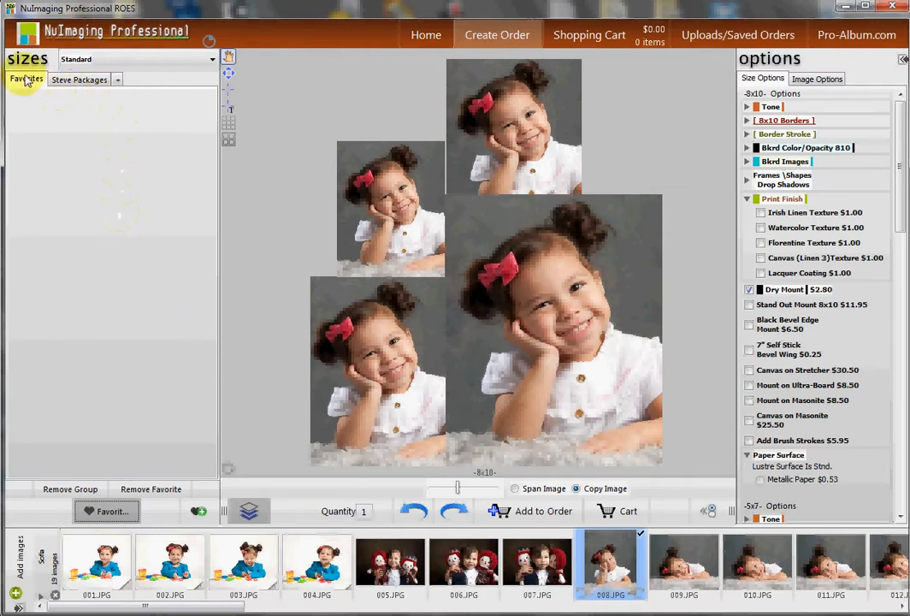
click(120, 83)
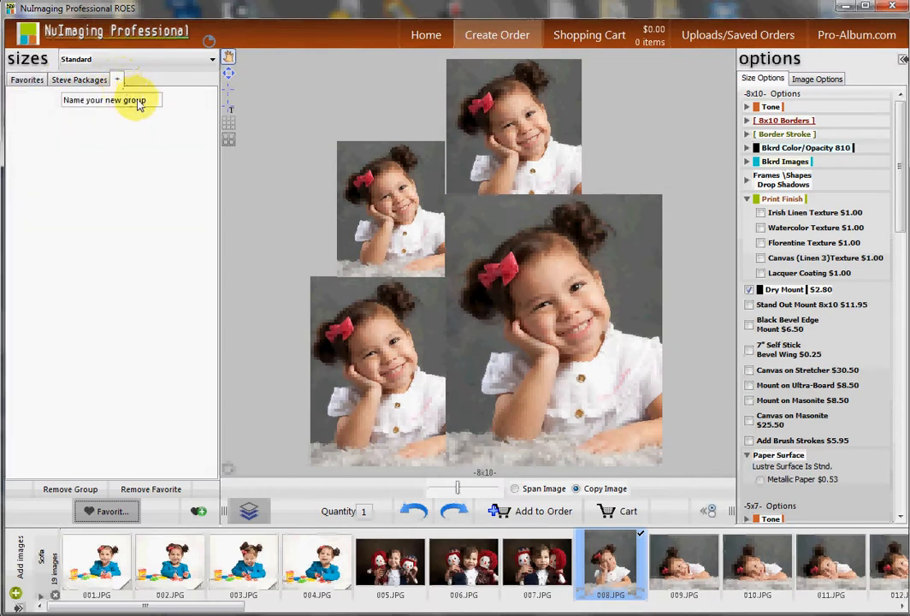
drag(150, 103, 31, 96)
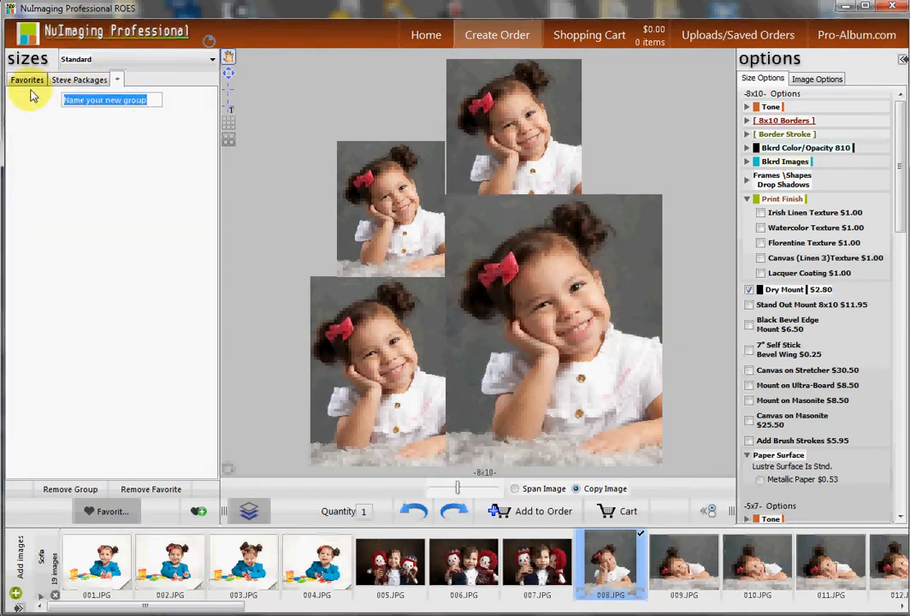
text(Underclass)
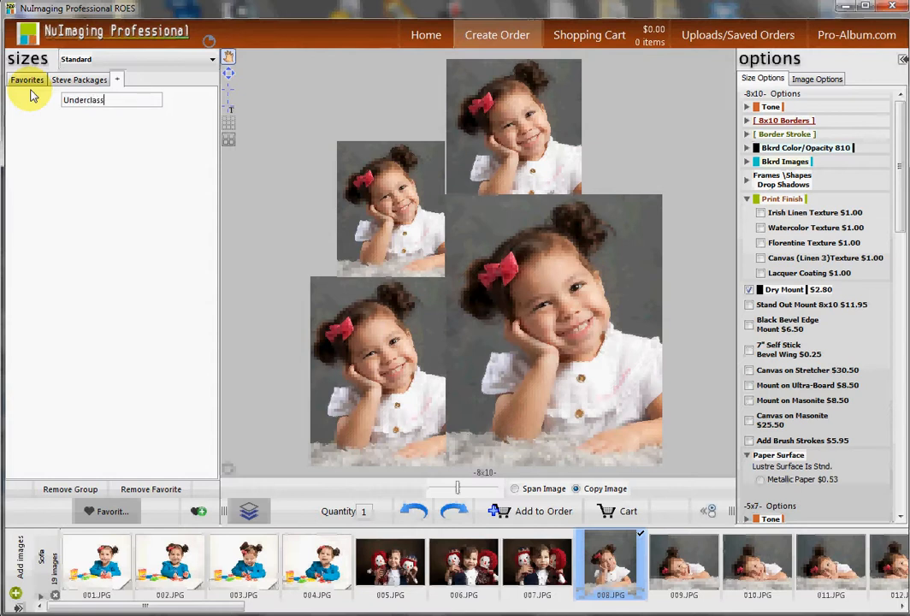
key(Return)
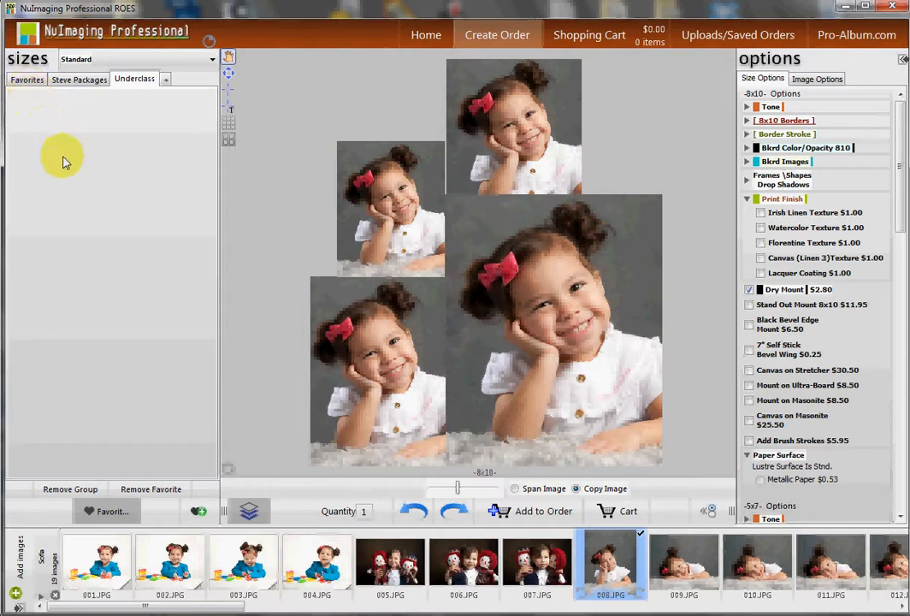
Save the current print package as a new favorite named Package A in the Underclass group.
click(199, 511)
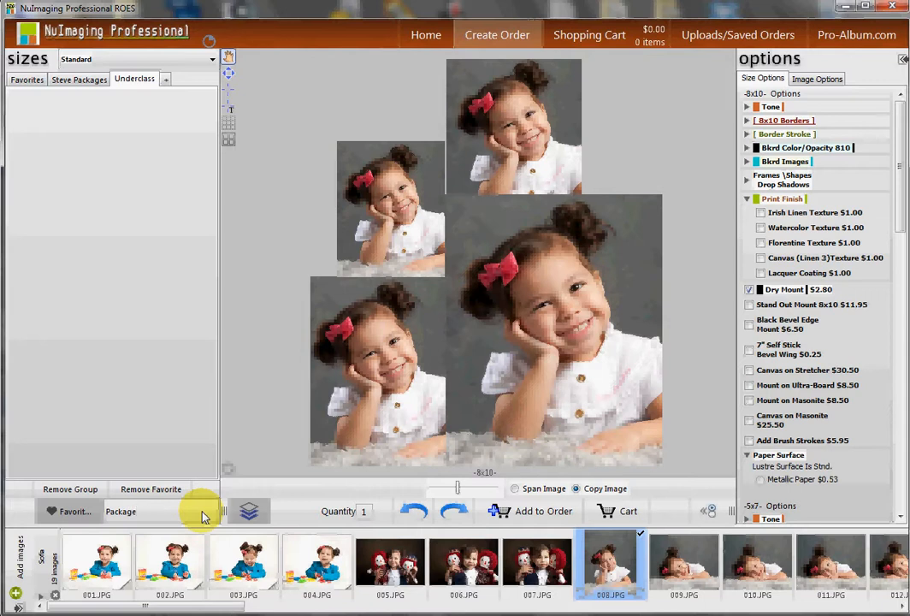
key(Return)
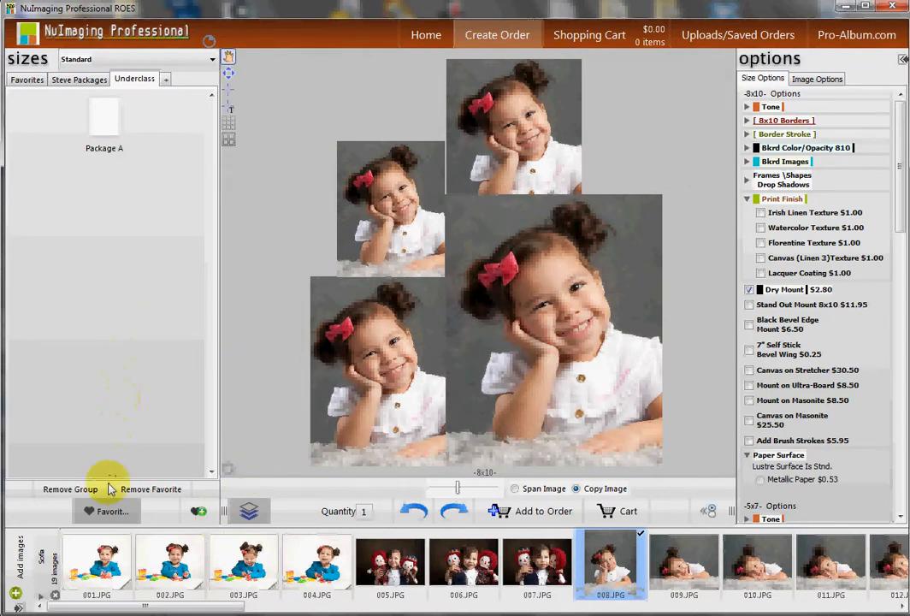
Close favorites, open the Single Prints catalog and start a new 12x12 print unit.
click(104, 511)
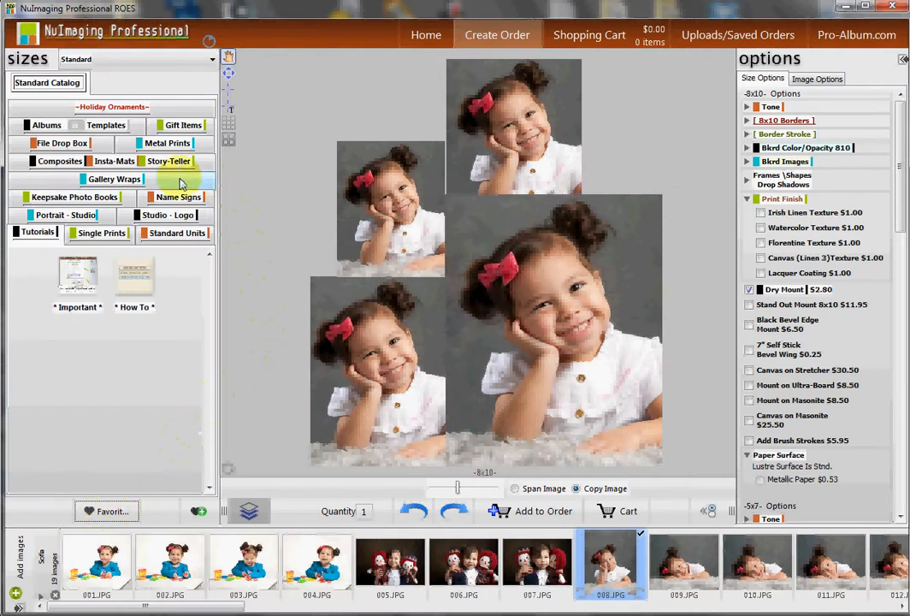
click(117, 241)
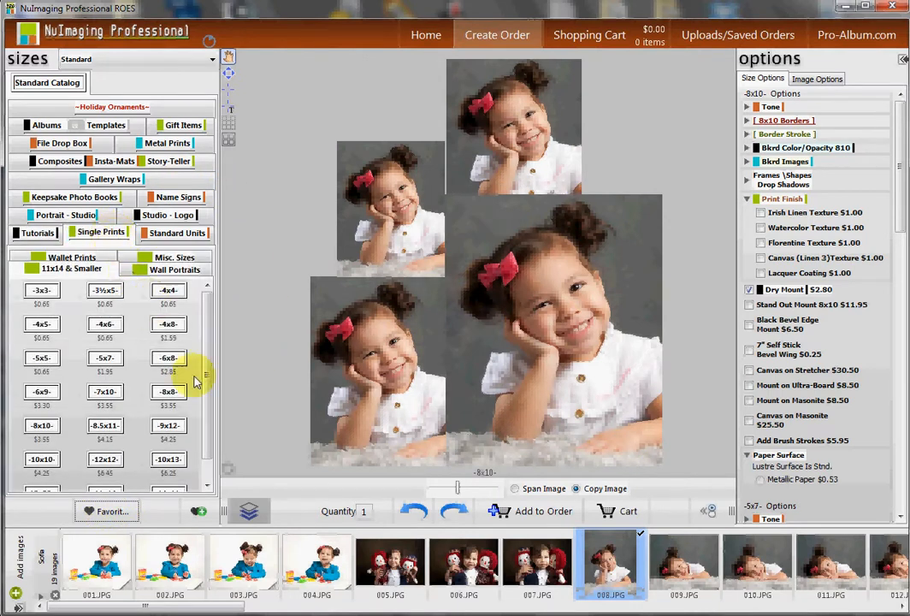
click(248, 511)
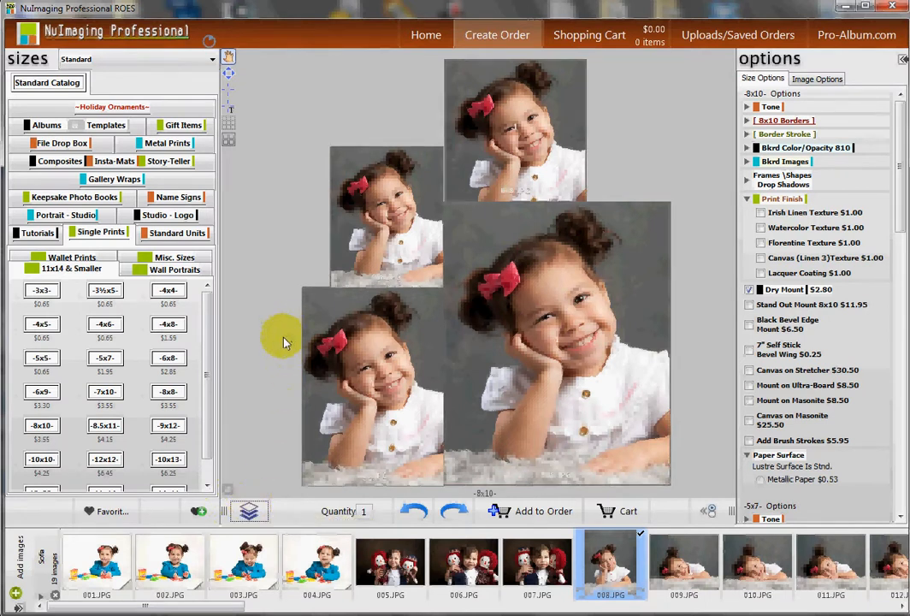
drag(104, 459, 293, 400)
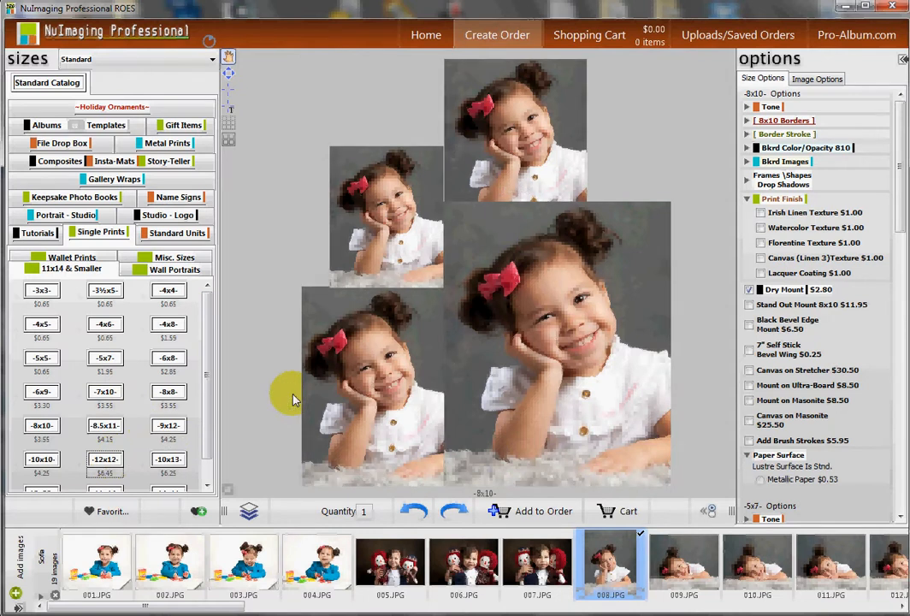
double_click(115, 460)
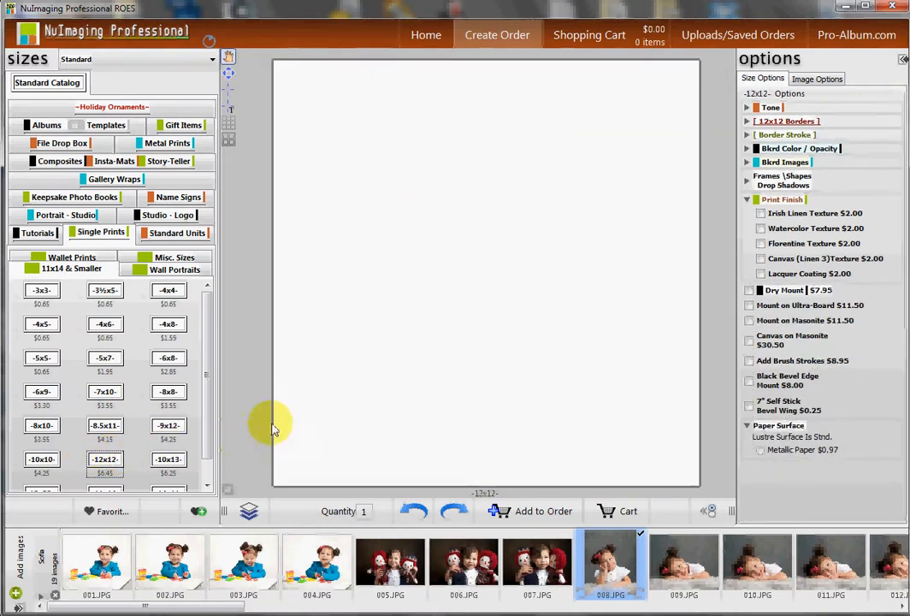
Add three more 12x12 units to the layout.
click(248, 510)
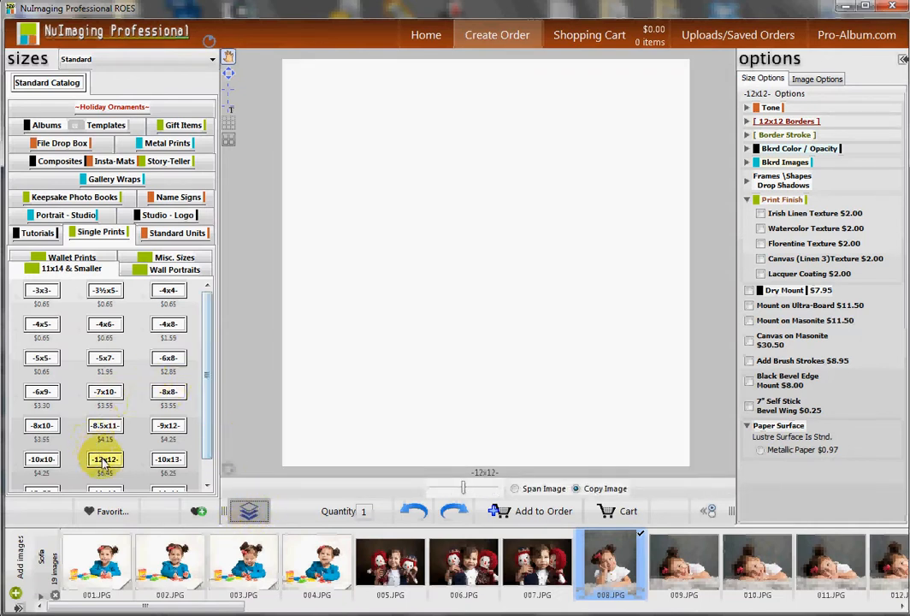
drag(104, 460, 246, 226)
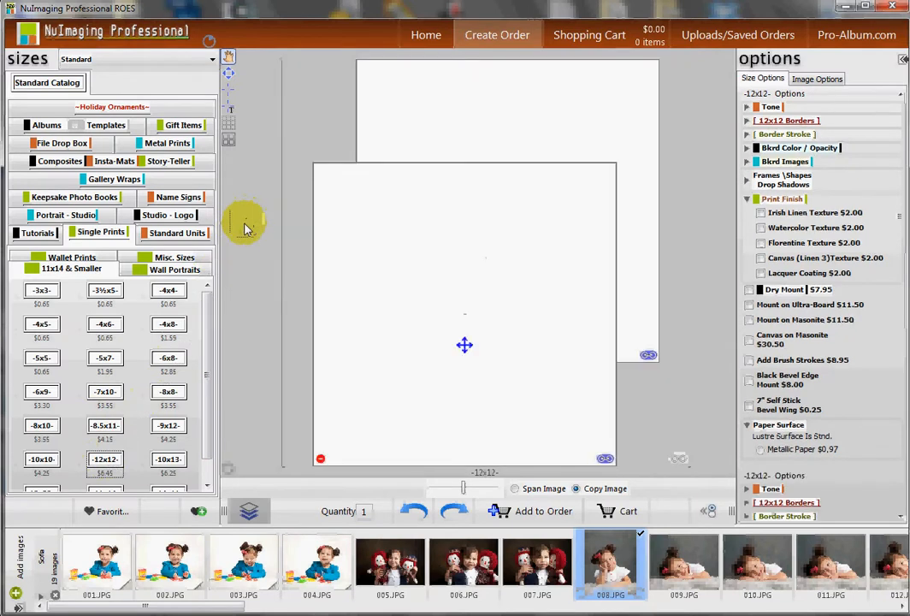
drag(105, 459, 243, 355)
drag(107, 458, 302, 272)
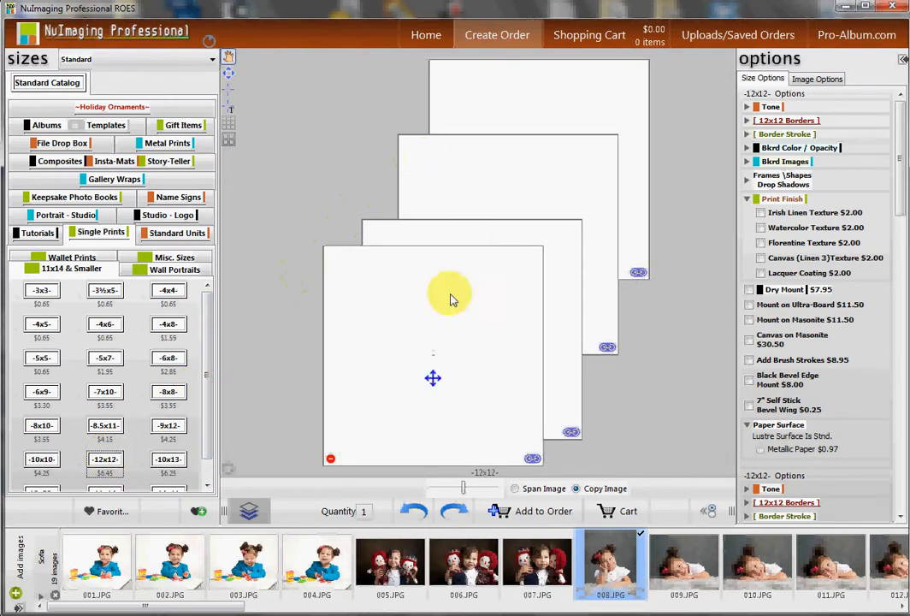
Arrange the four 12x12 units into a two-by-two grid.
drag(433, 379, 395, 379)
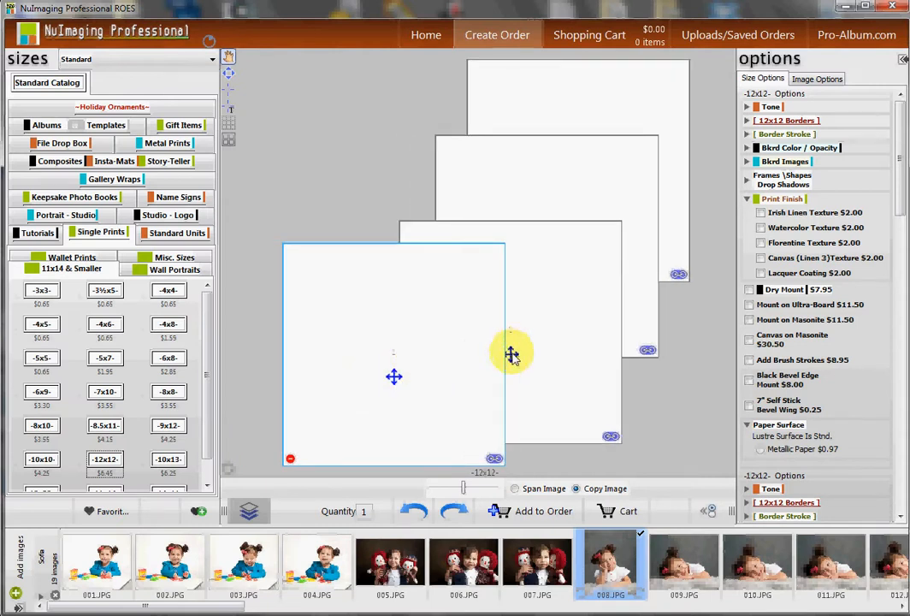
drag(512, 356, 535, 386)
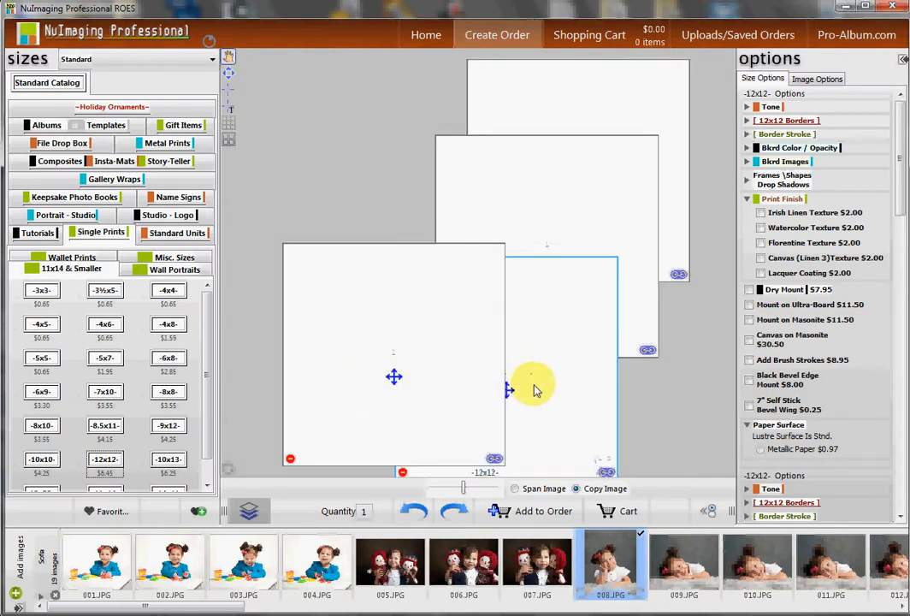
click(512, 218)
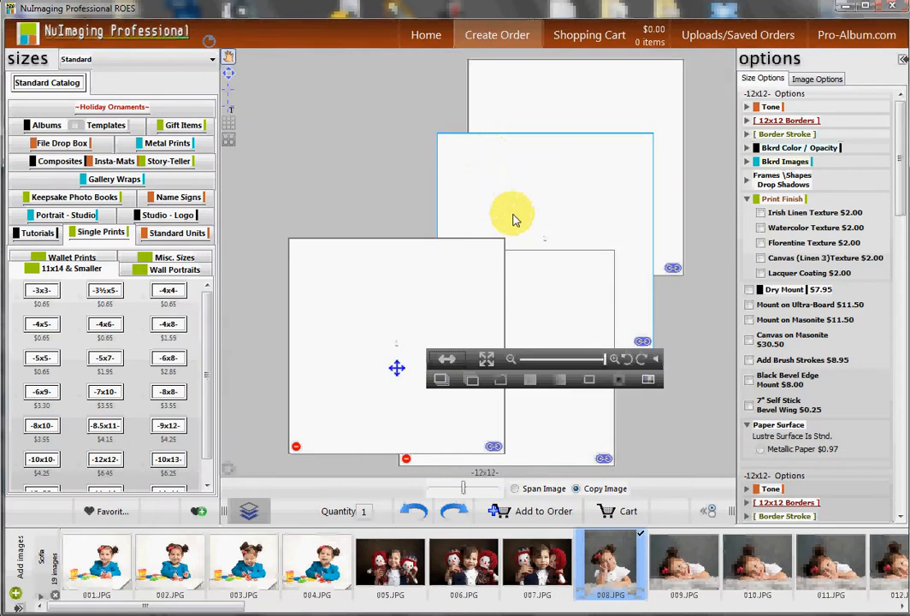
drag(396, 370, 298, 186)
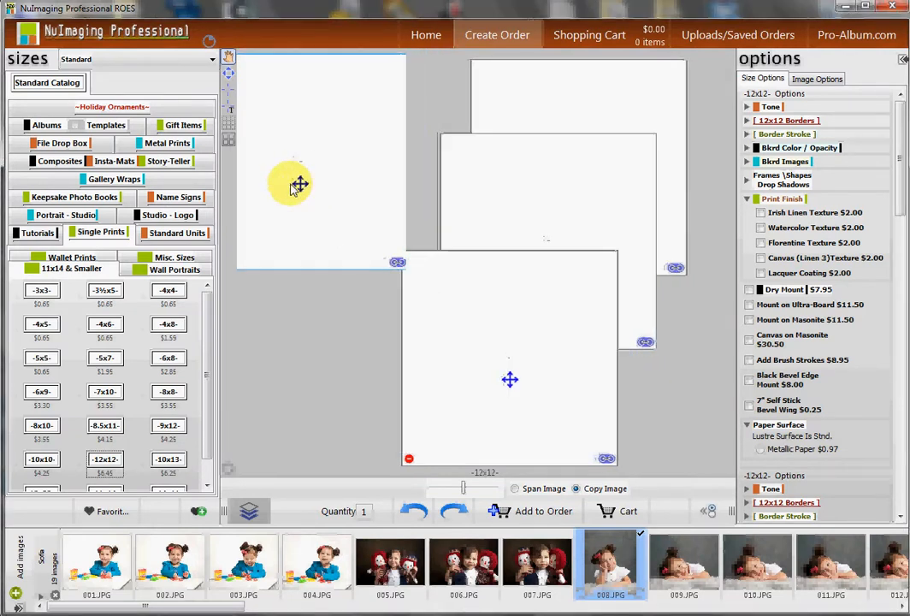
drag(555, 385, 328, 413)
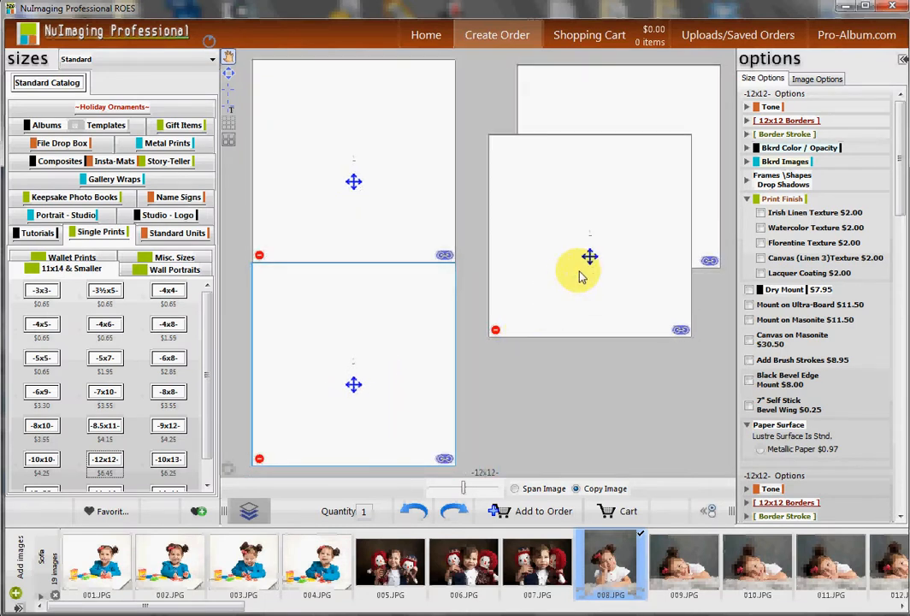
drag(587, 256, 558, 426)
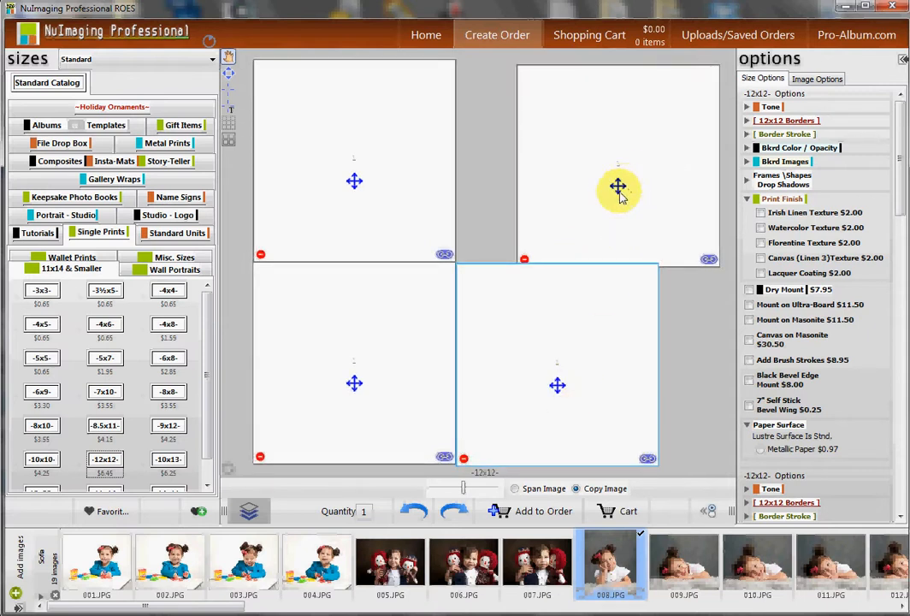
drag(618, 189, 565, 186)
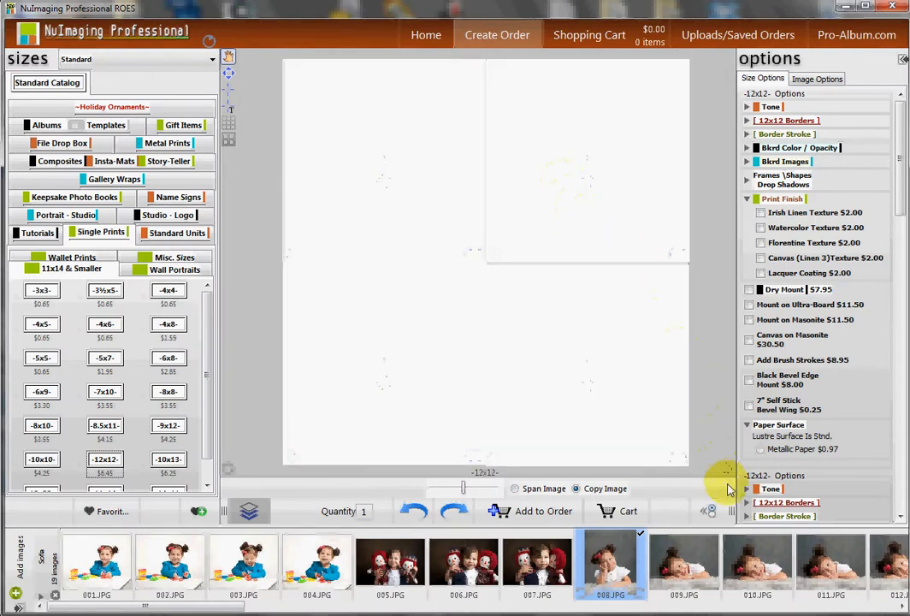
Switch to Span Image and place image 007.JPG across the four-unit grid.
click(523, 493)
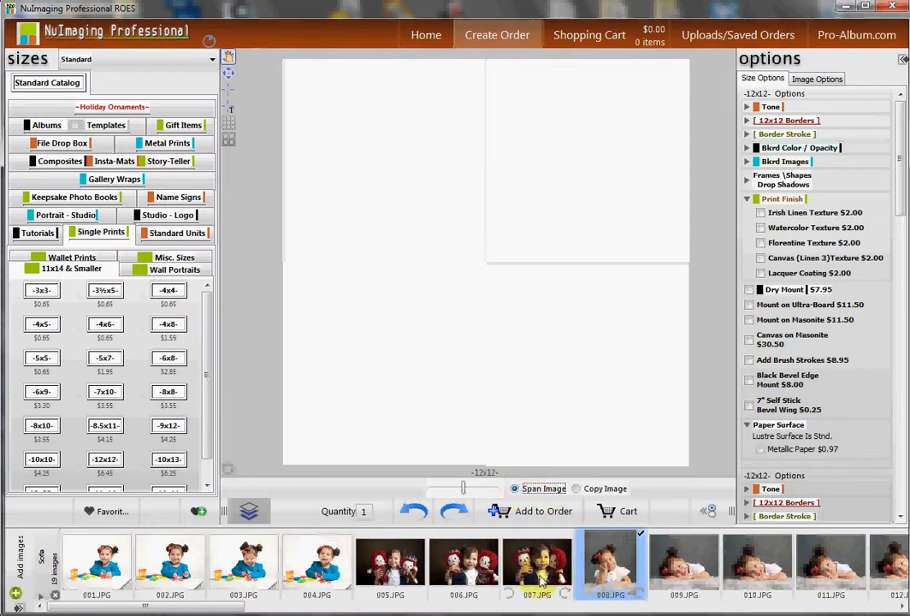
drag(541, 580, 508, 334)
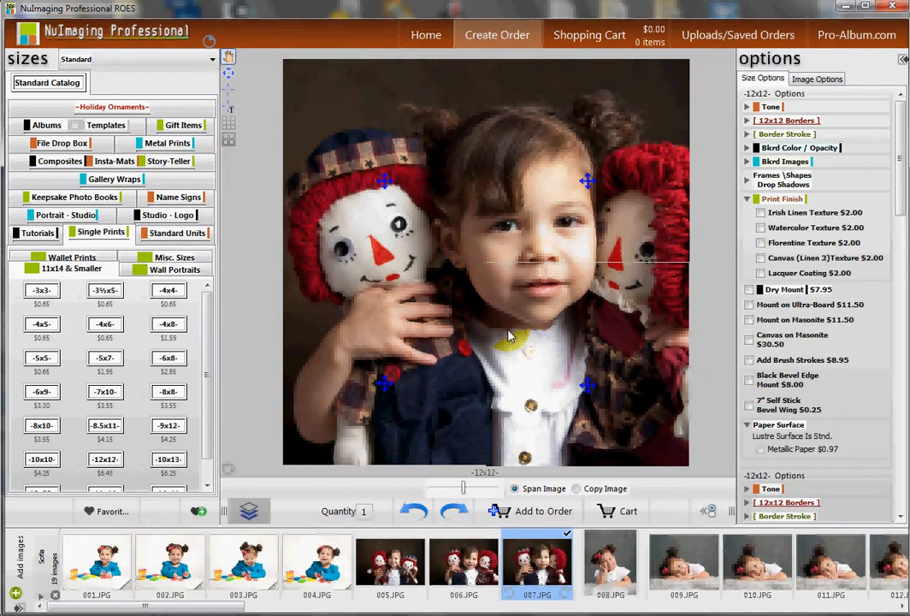